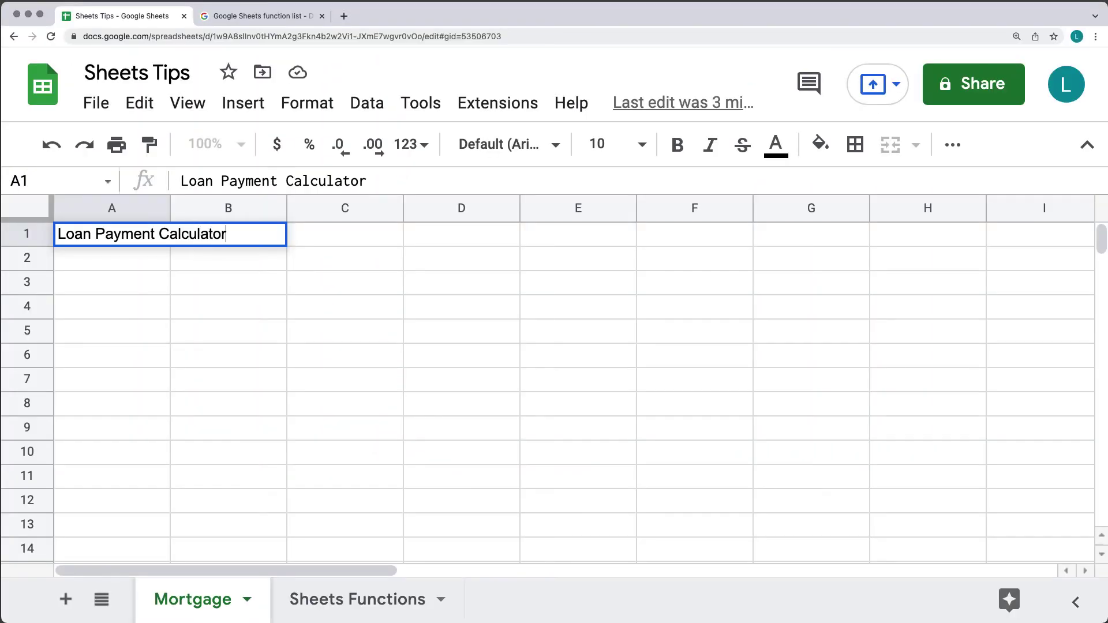
Step: Under the 'Loan Payment Calculator' title, enter headers Principle, Periods, Rate, Future Value, Payment Amount across A2:E2
click(222, 331)
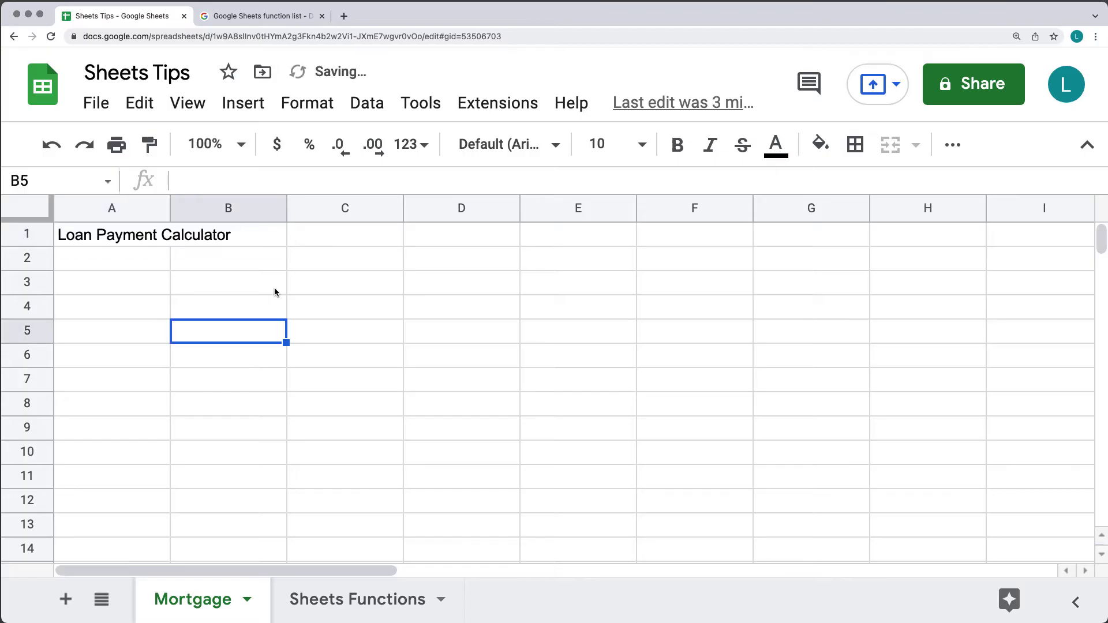
click(137, 262)
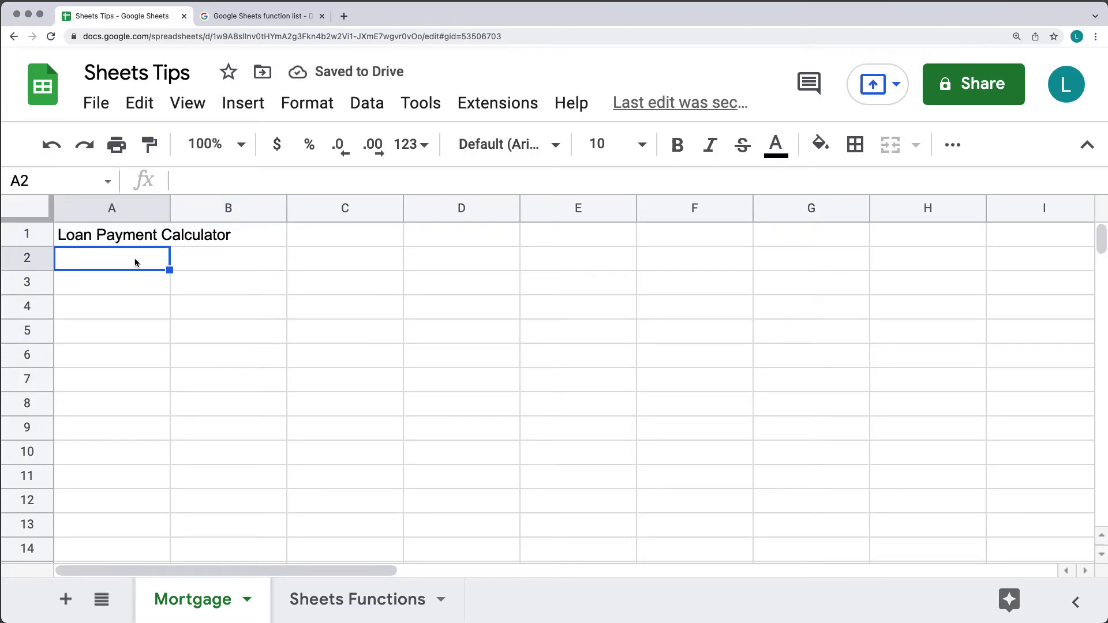
text(Prin)
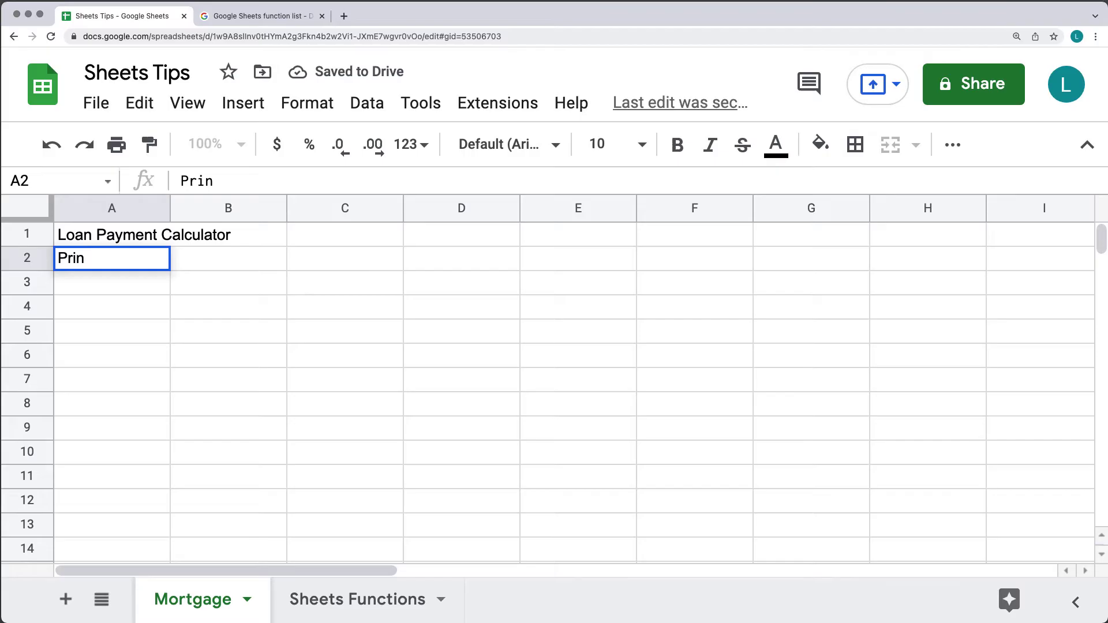
text(ciple)
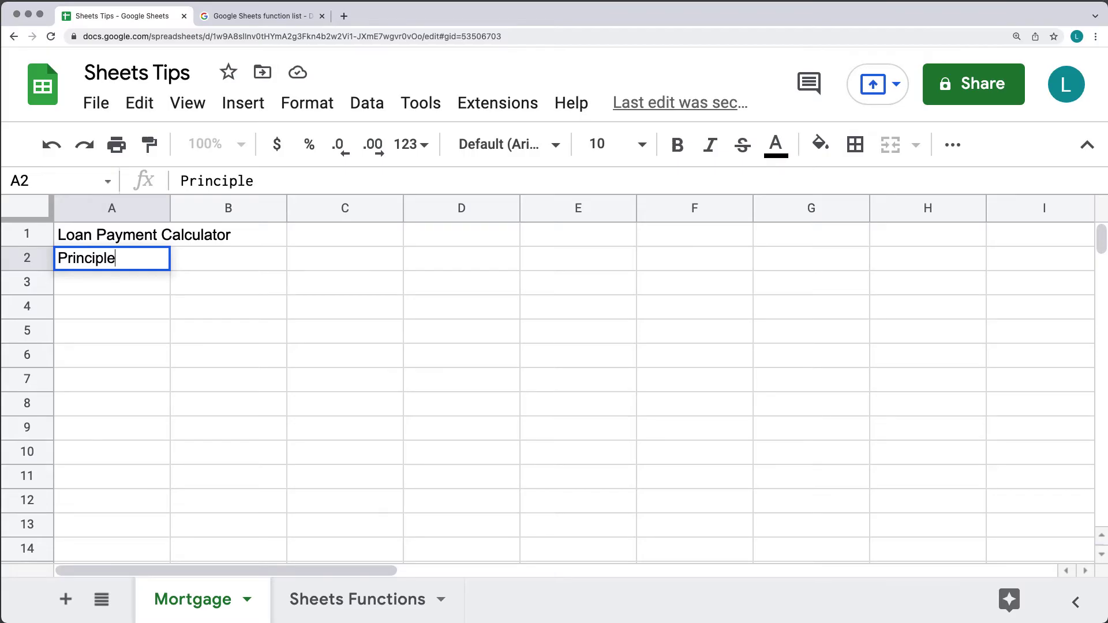
key(Tab)
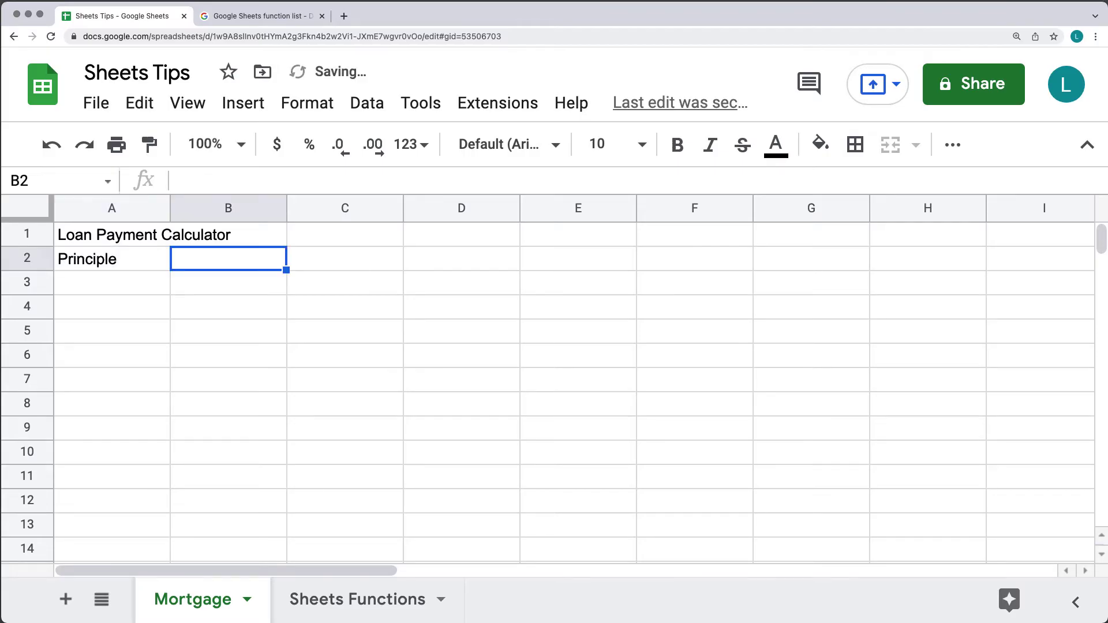
text(Periods)
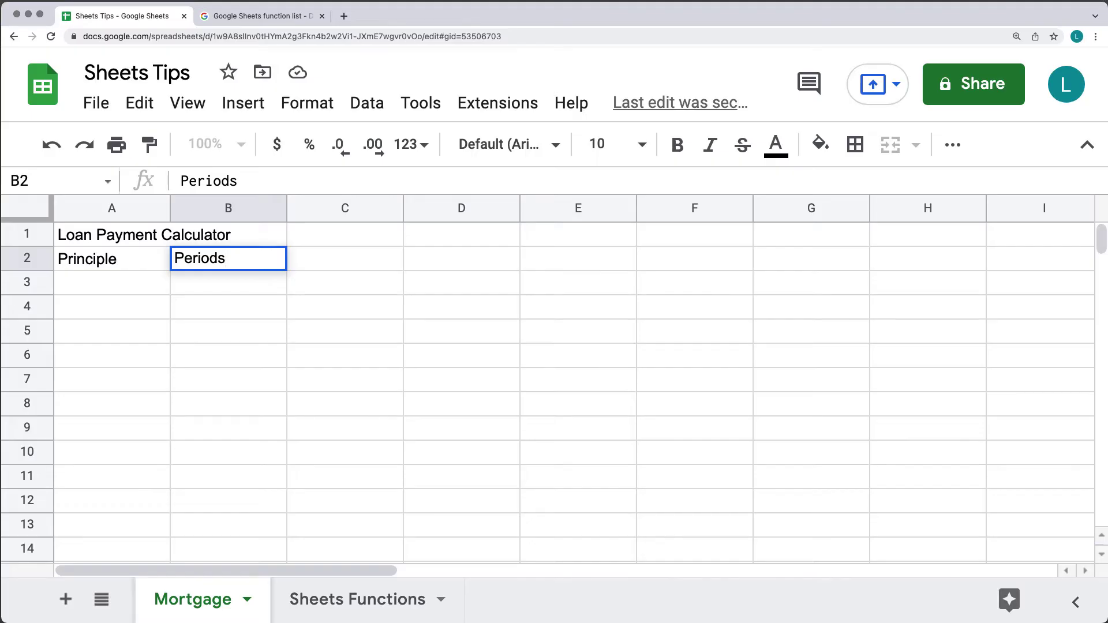
key(Tab)
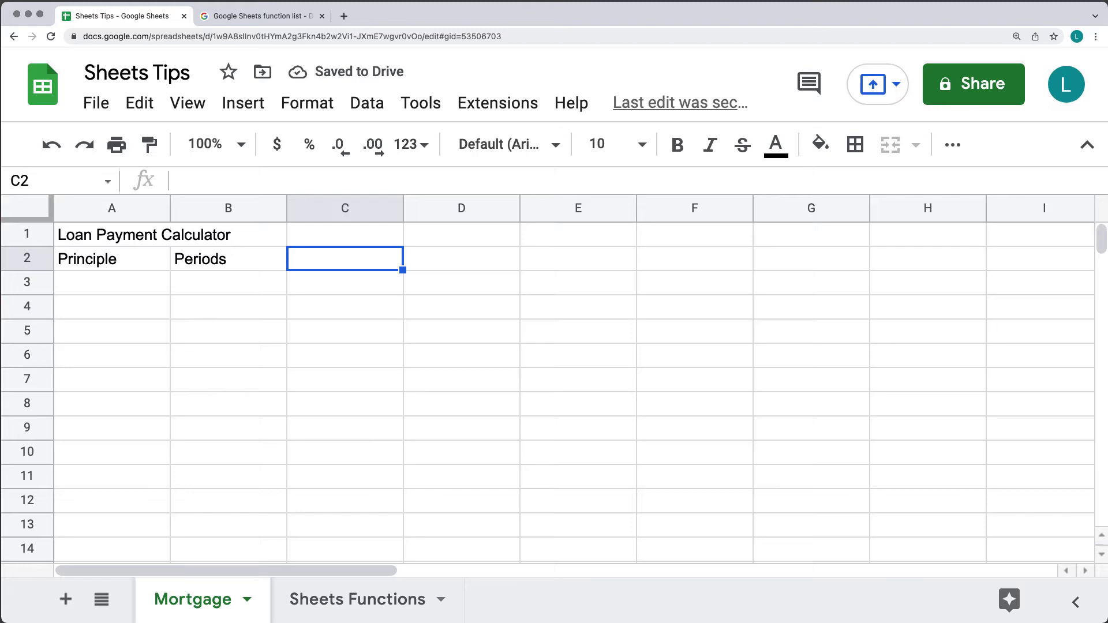
text(Rate)
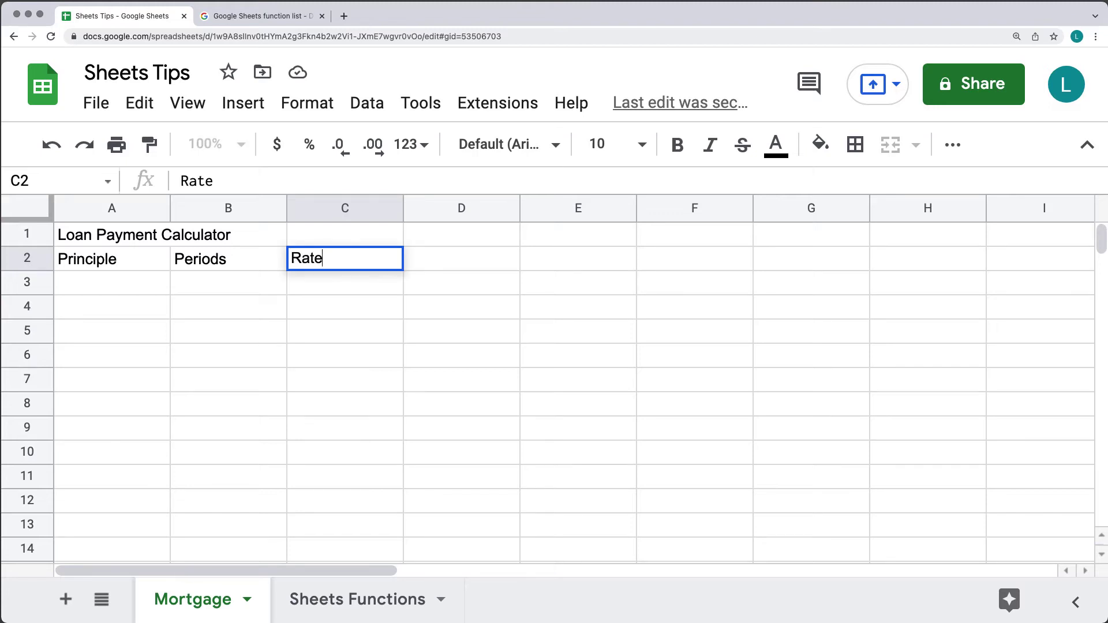
key(Tab)
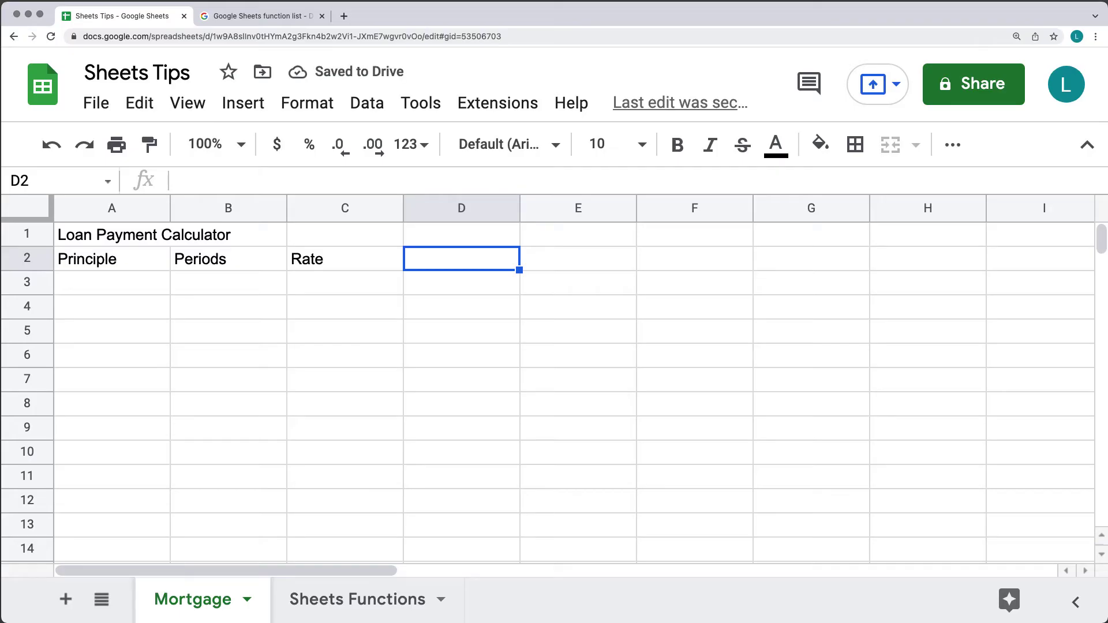
text(Future Va)
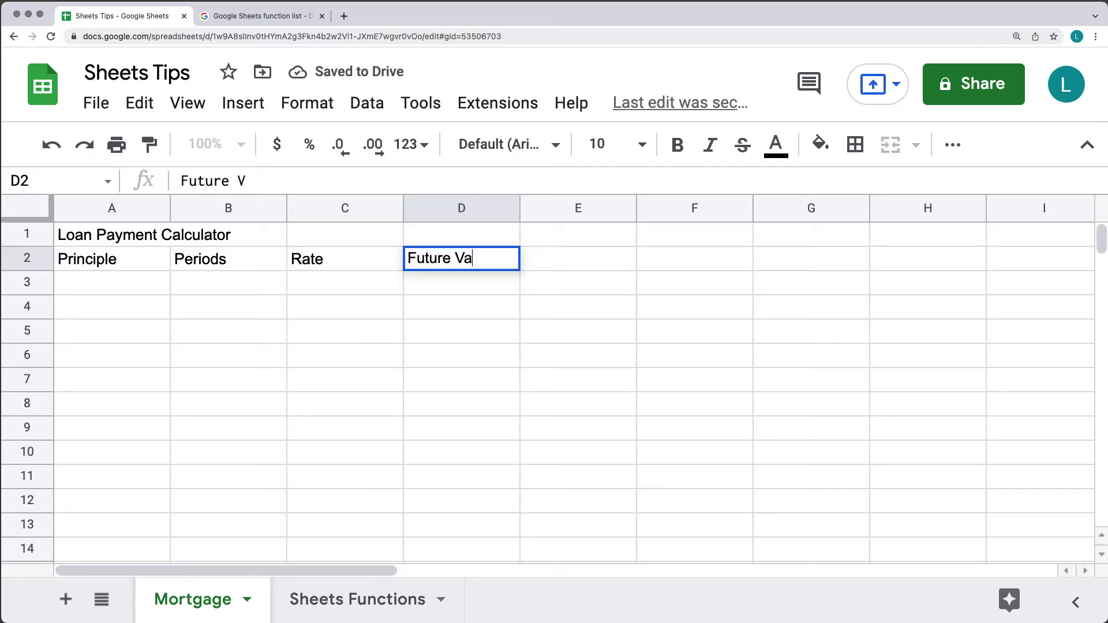
text(lue)
key(Tab)
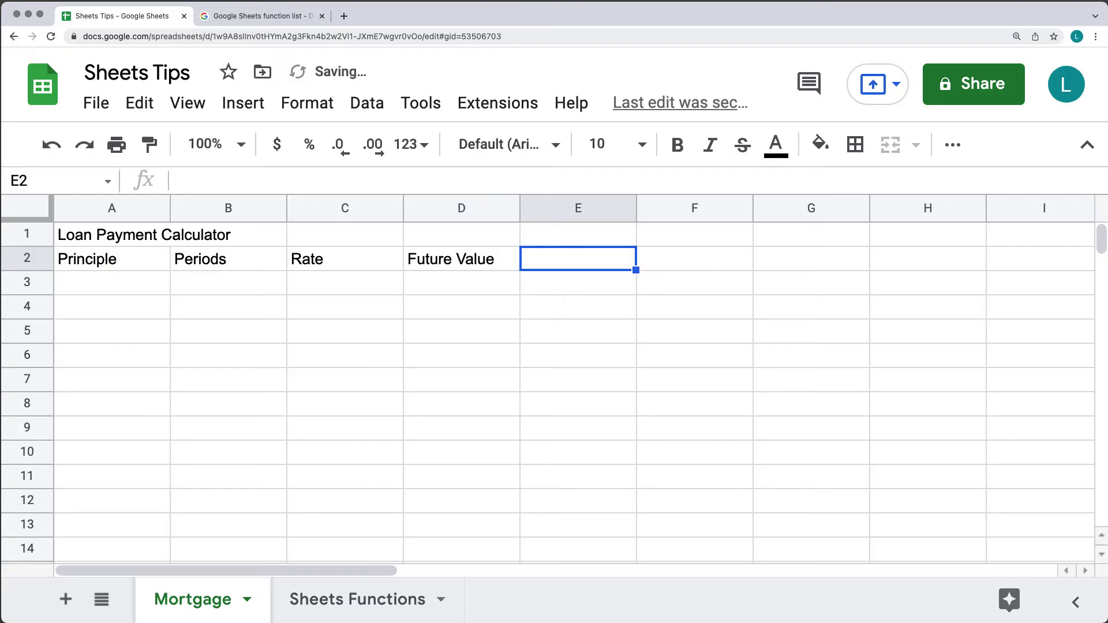
text(Payme)
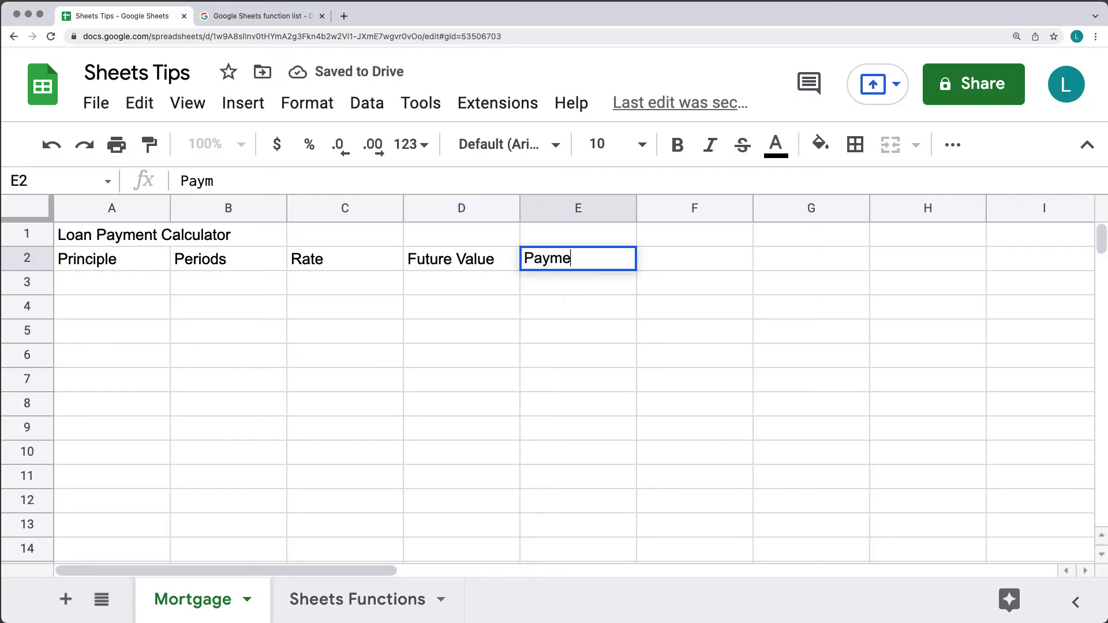
text(nt Amount)
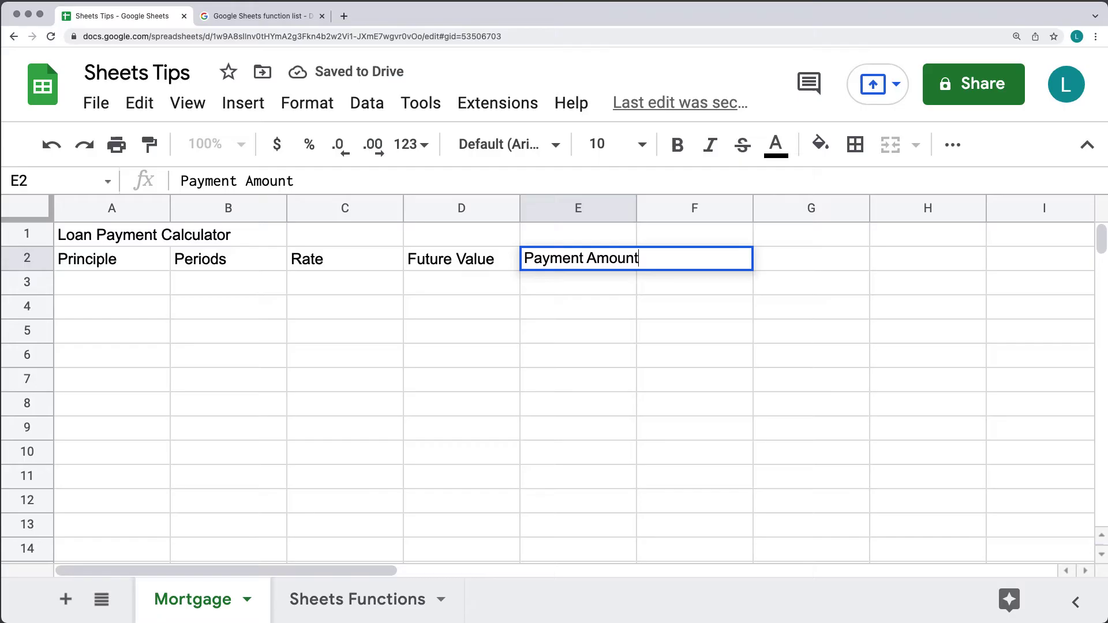
Step: Widen column E to fit the Payment Amount header
click(511, 332)
drag(637, 209, 660, 209)
click(137, 307)
click(222, 258)
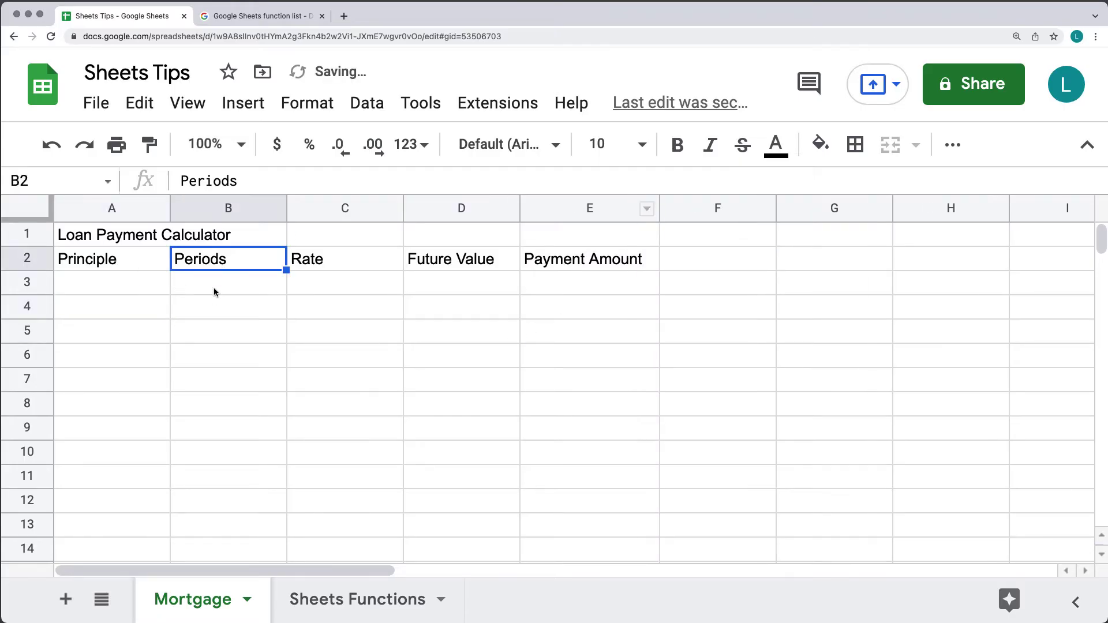
Step: Enter 60 periods in B3 and a principle of 50000 in A3
click(214, 289)
text(60)
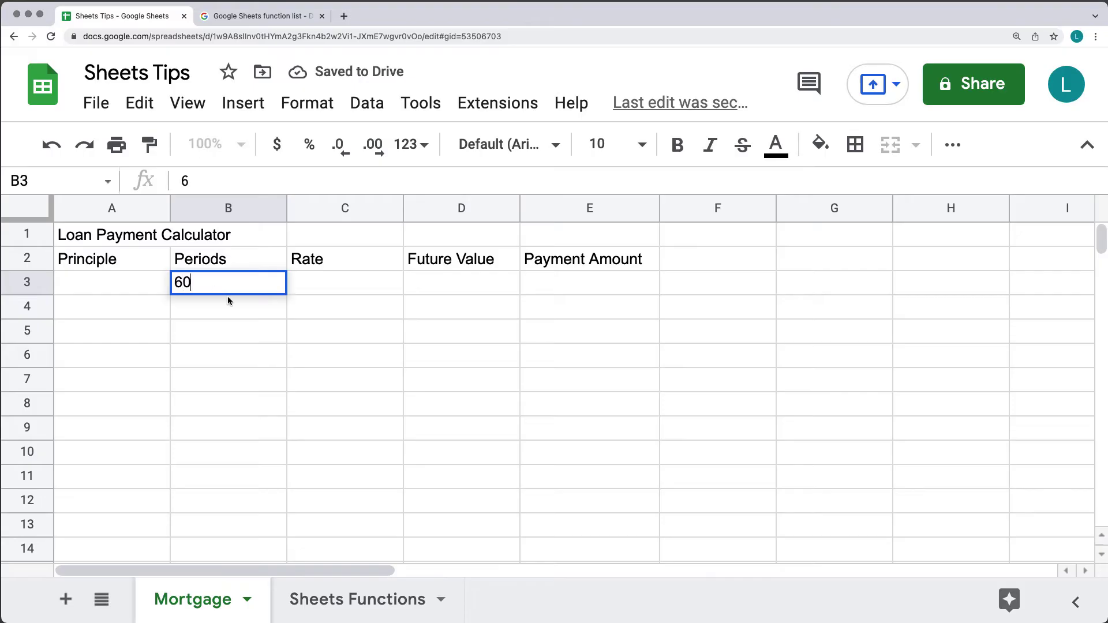
click(231, 339)
click(114, 294)
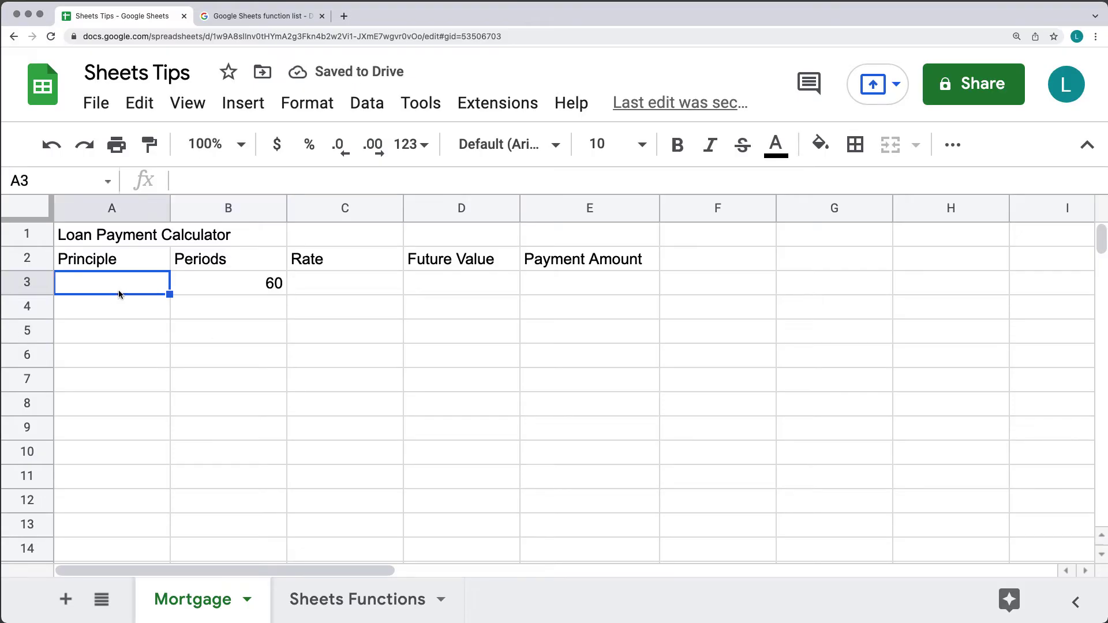
text(50000)
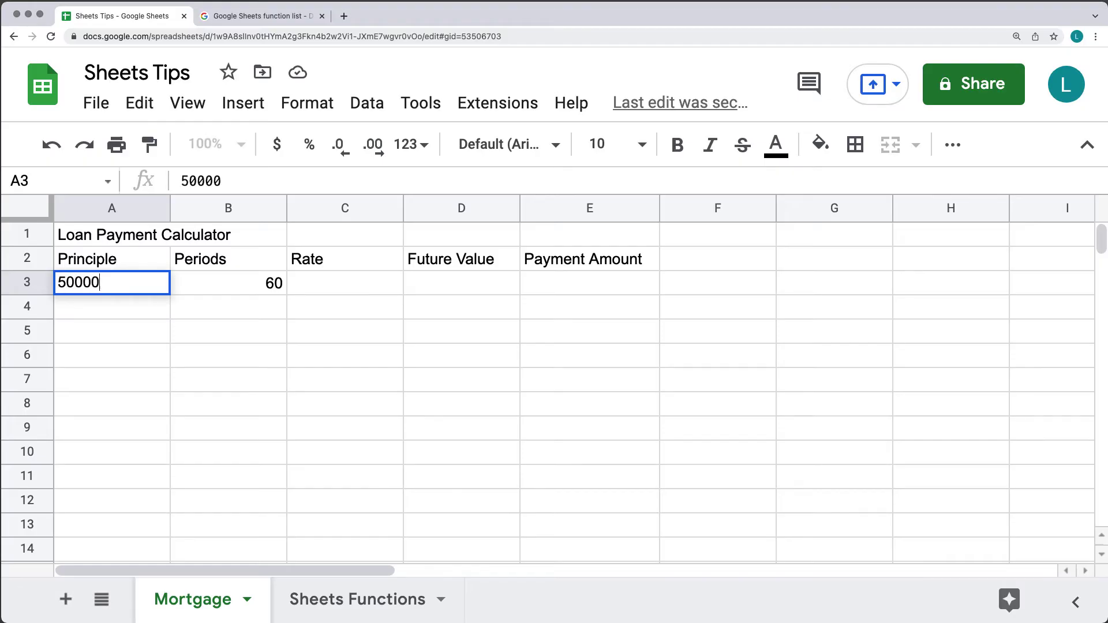
click(261, 404)
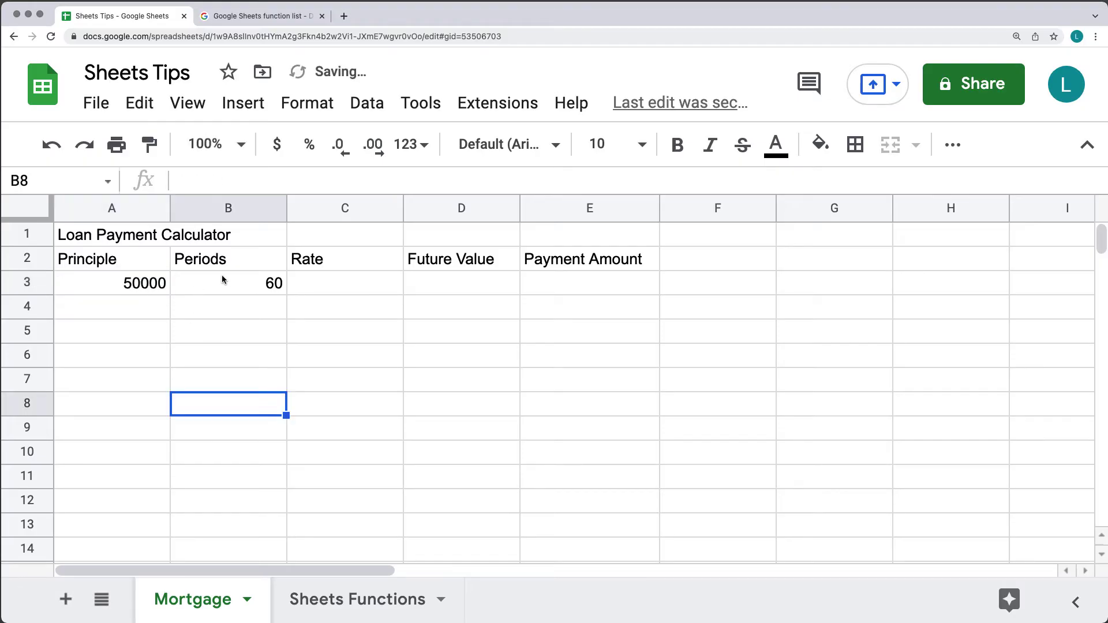
Step: Enter a rate of 2.25% in C3 and a future value of 0 in D3
click(224, 292)
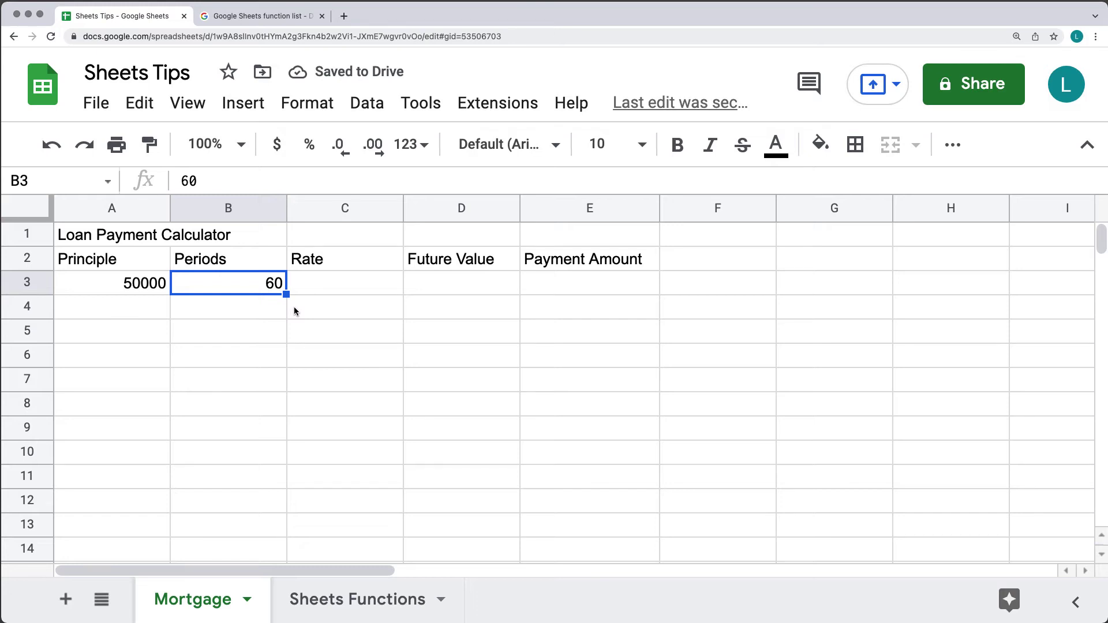
click(337, 289)
text(2.)
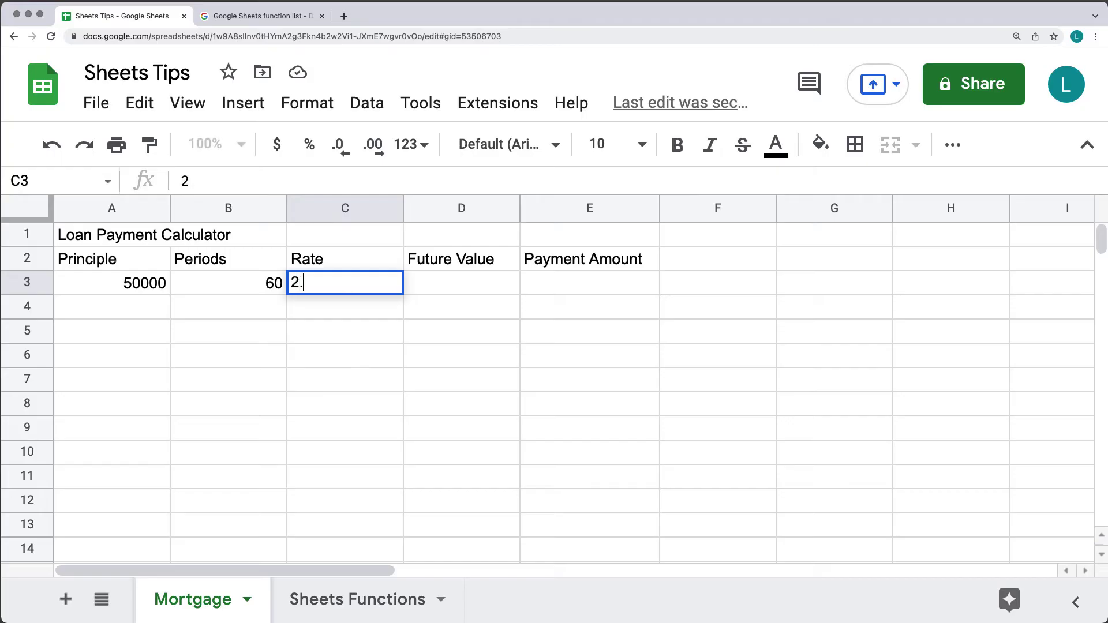
text(25%)
click(361, 350)
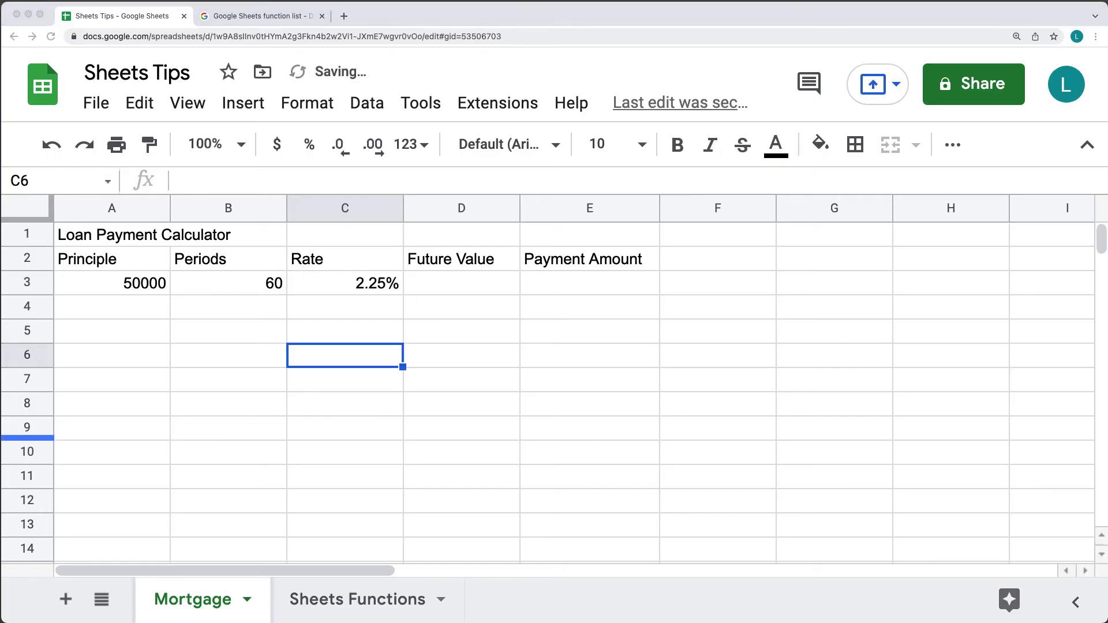
click(474, 291)
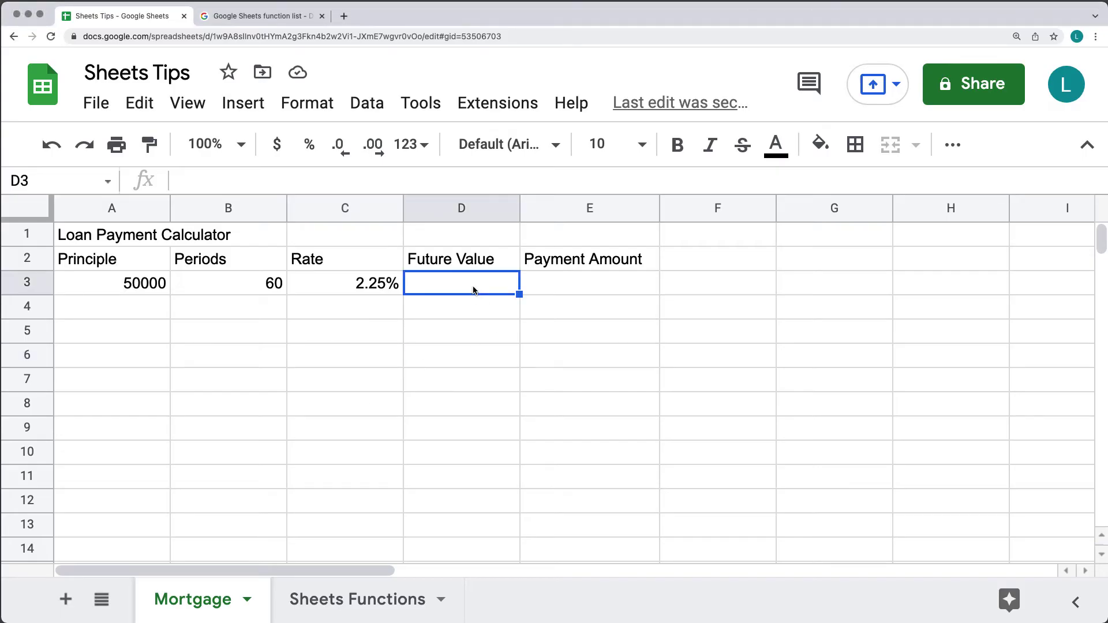
text(0)
click(563, 283)
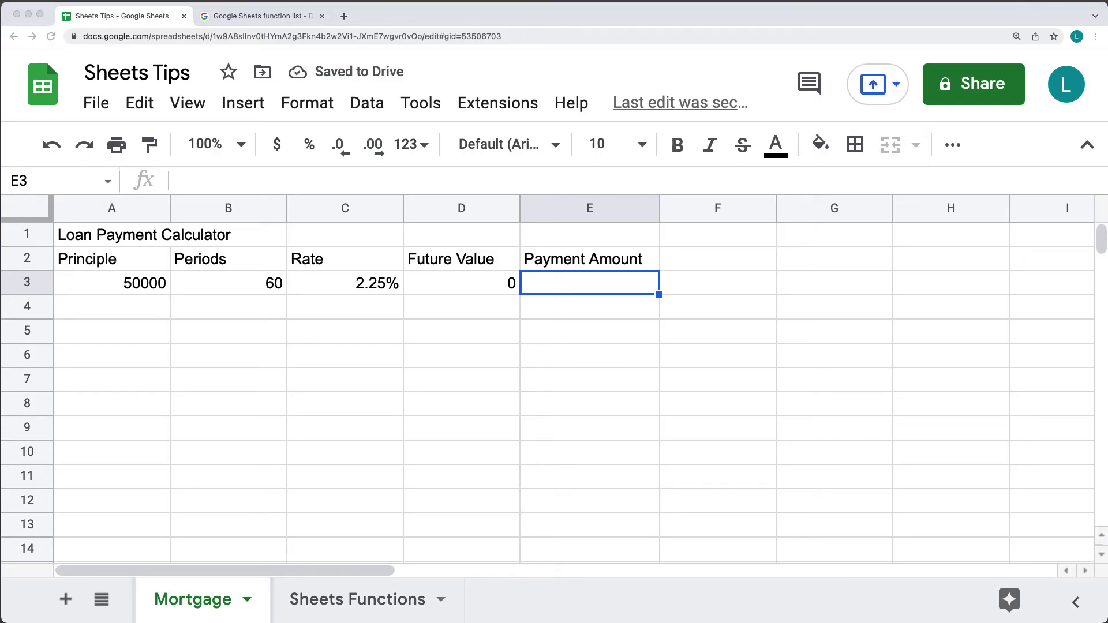
Step: Enter =PMT(C3,B3,A3) in E3, returning a payment of -$1,526.77
click(350, 183)
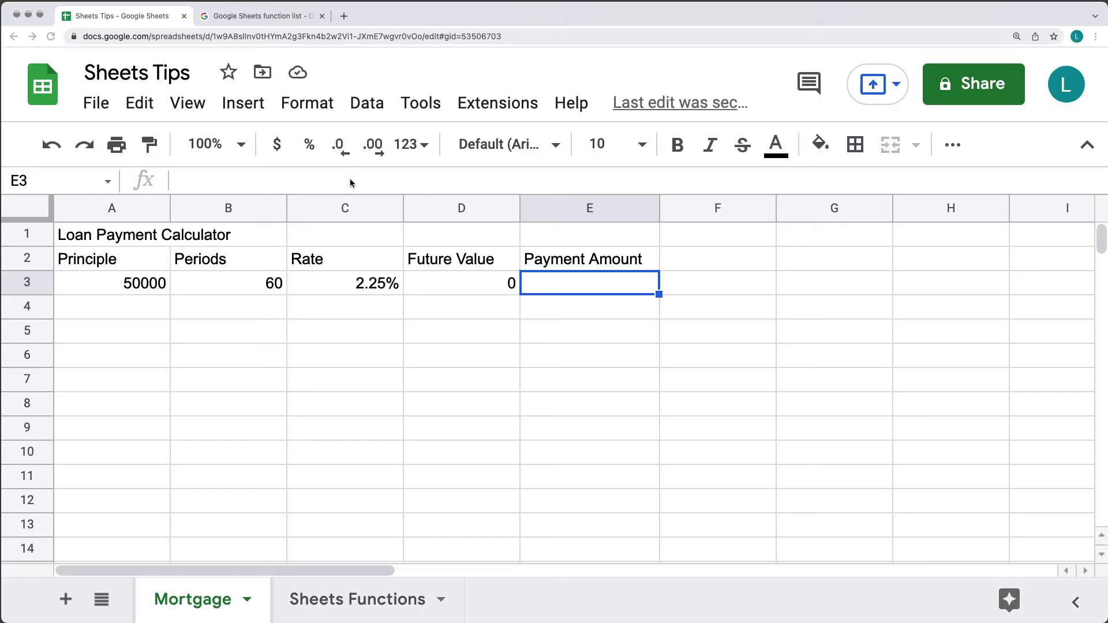
click(355, 180)
text(=)
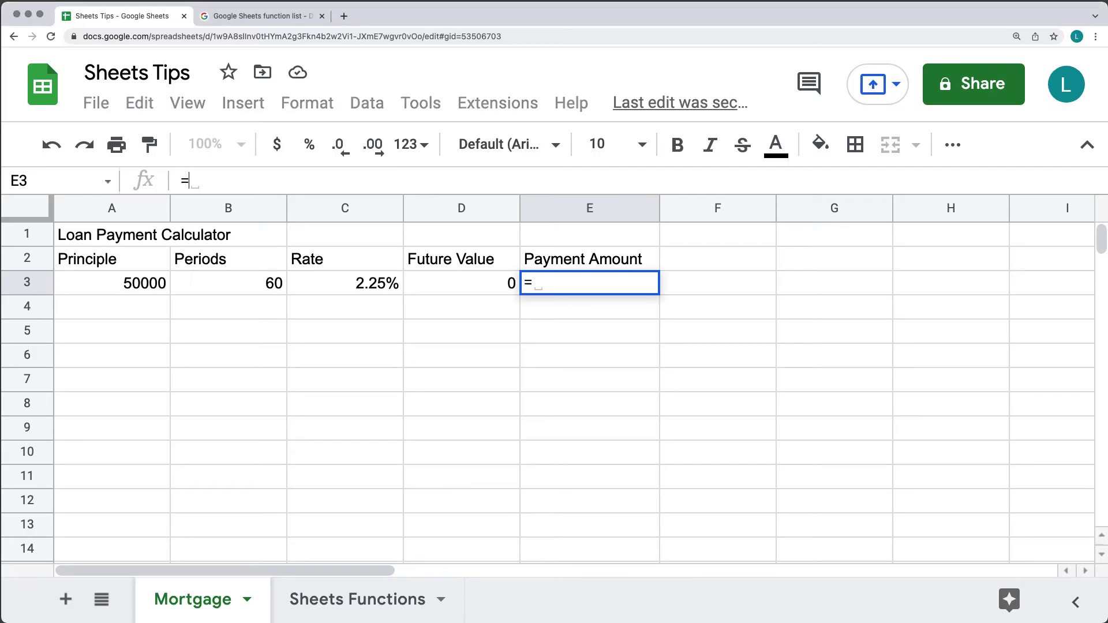
text(PMT)
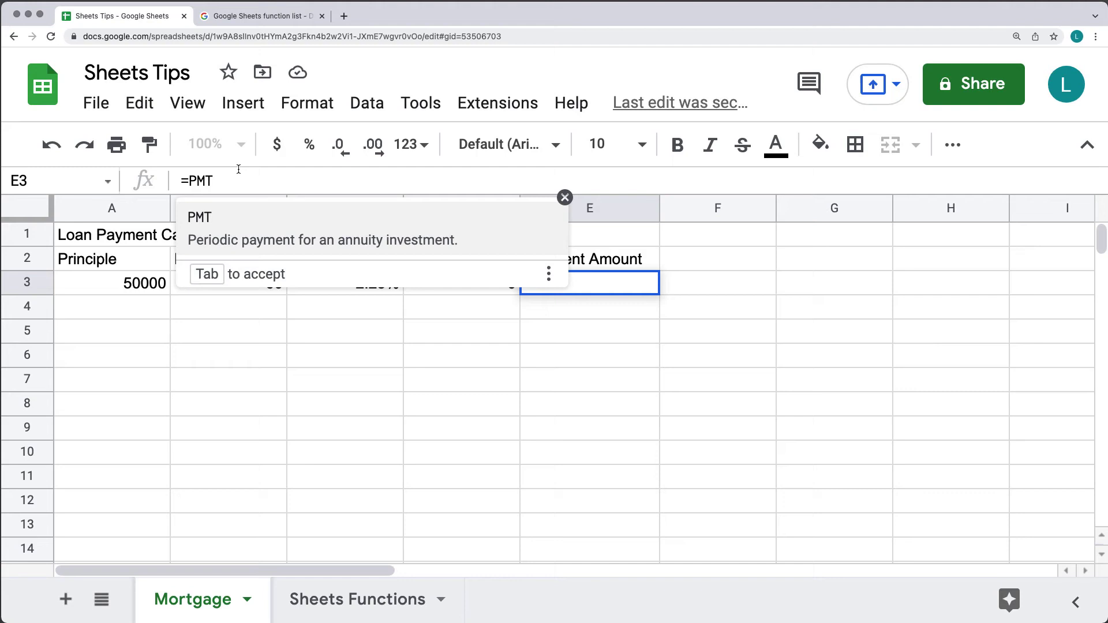
text(()
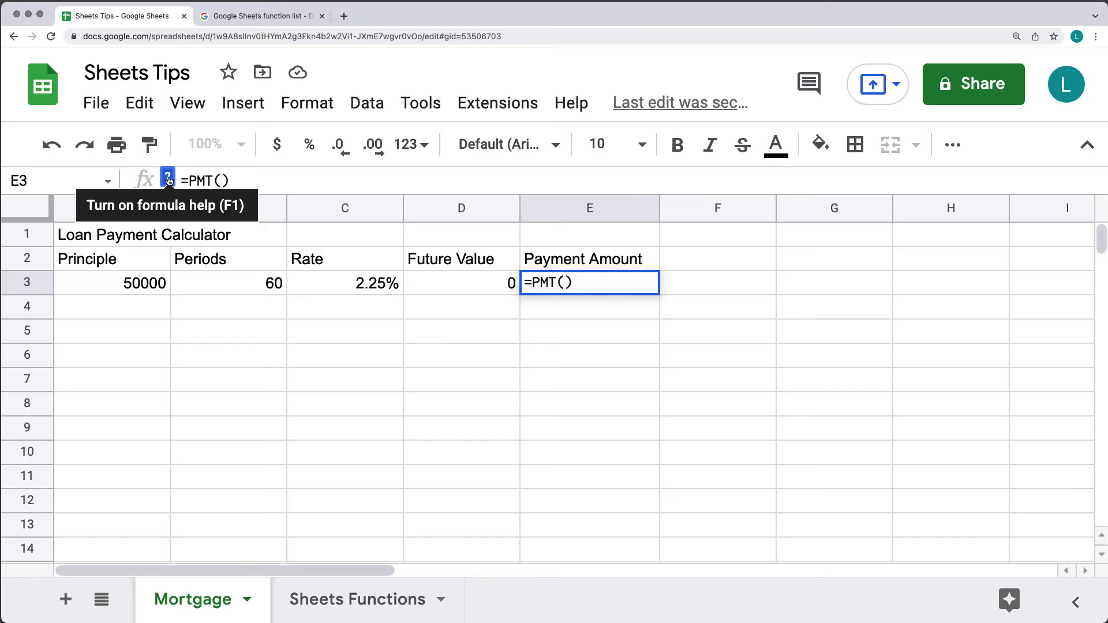
click(168, 179)
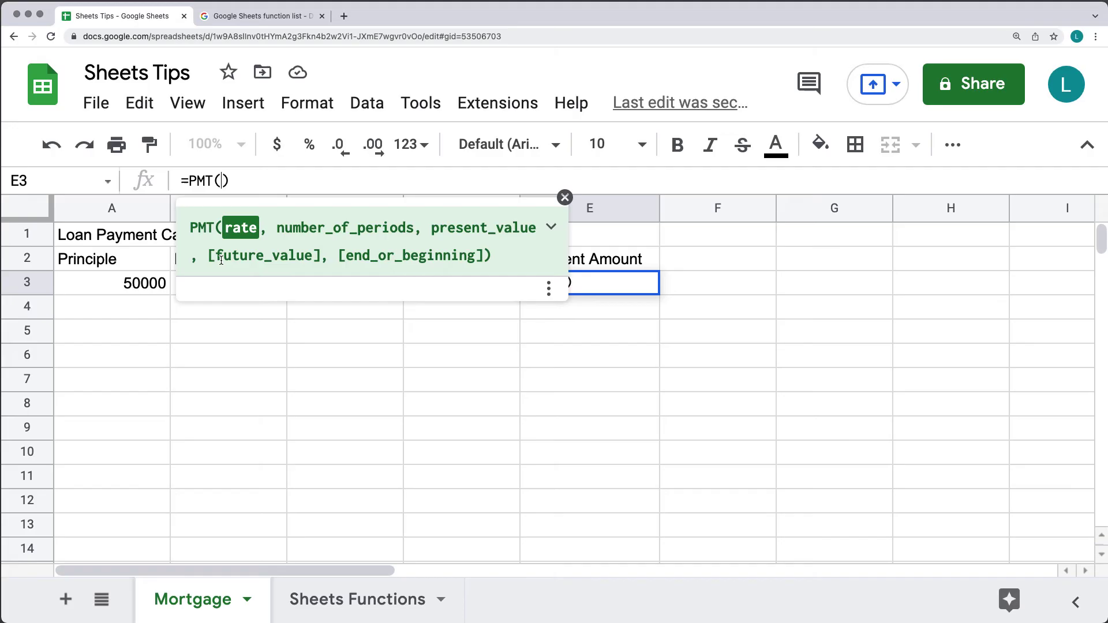
click(566, 198)
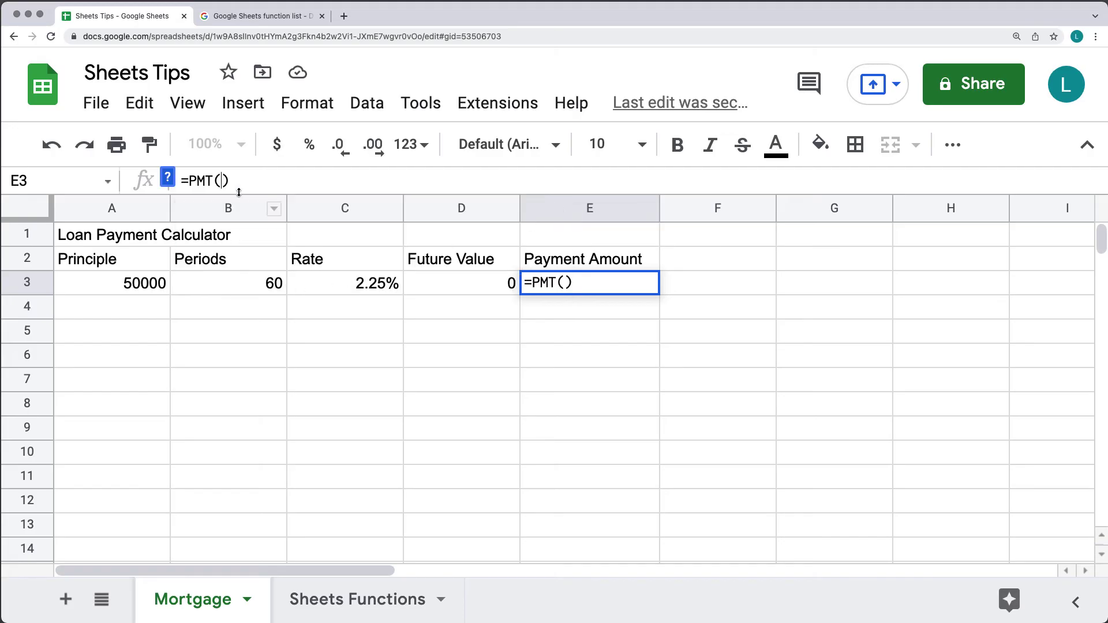
click(336, 286)
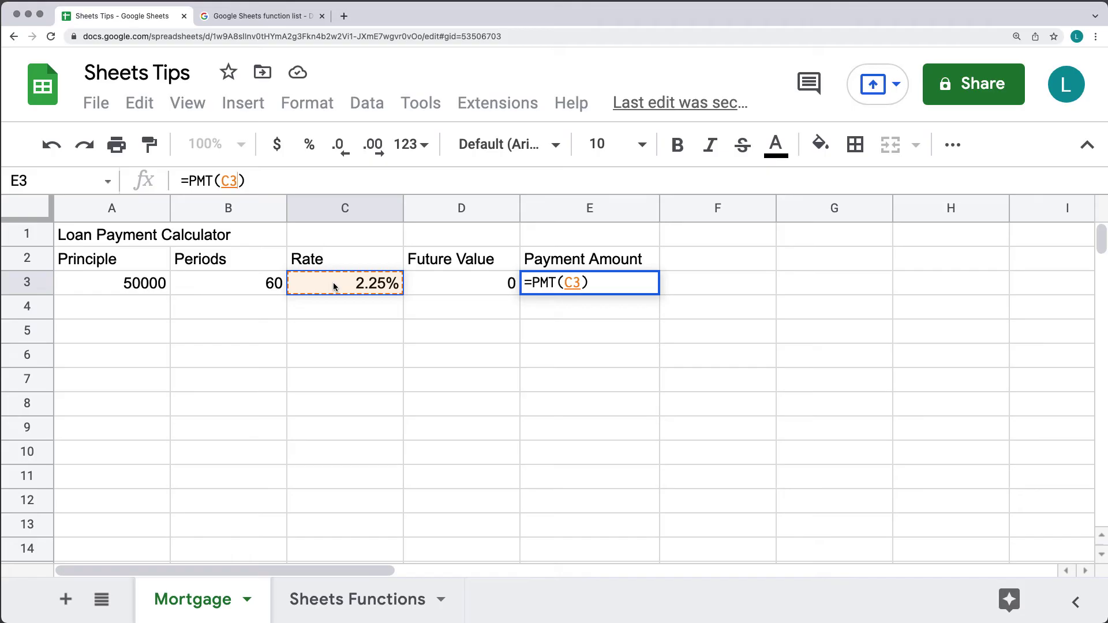
text(,)
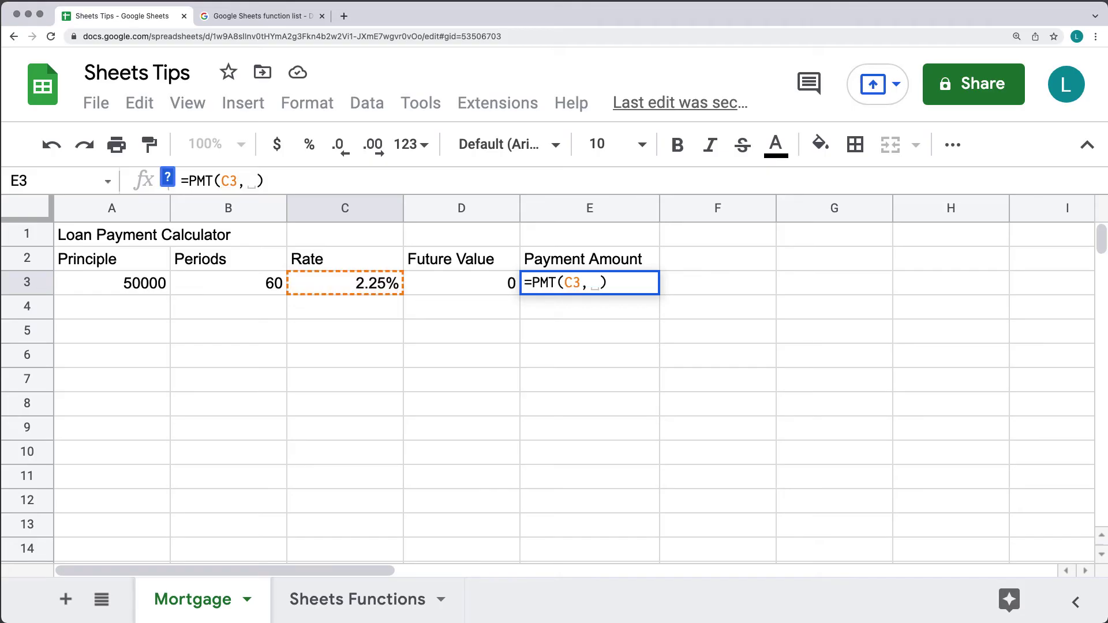
click(254, 291)
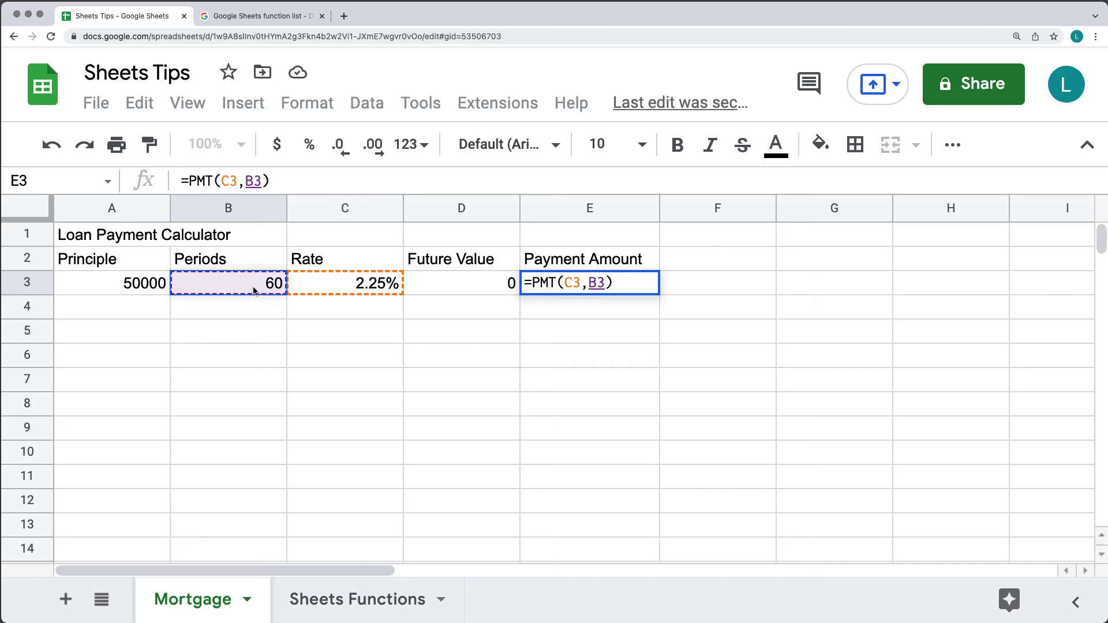
text(,)
click(142, 290)
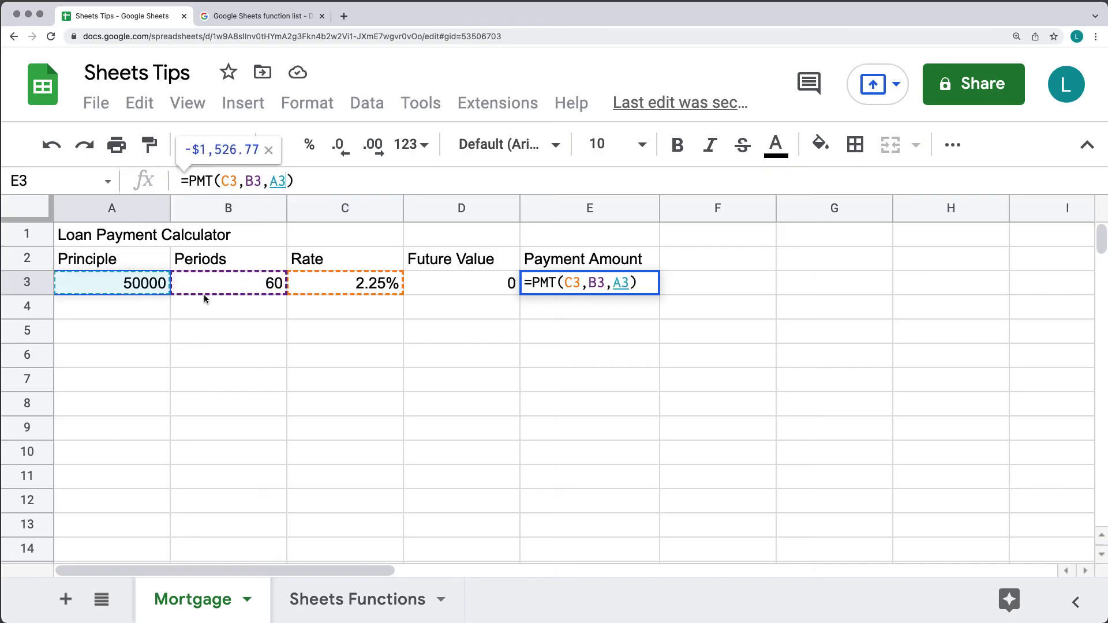
key(Return)
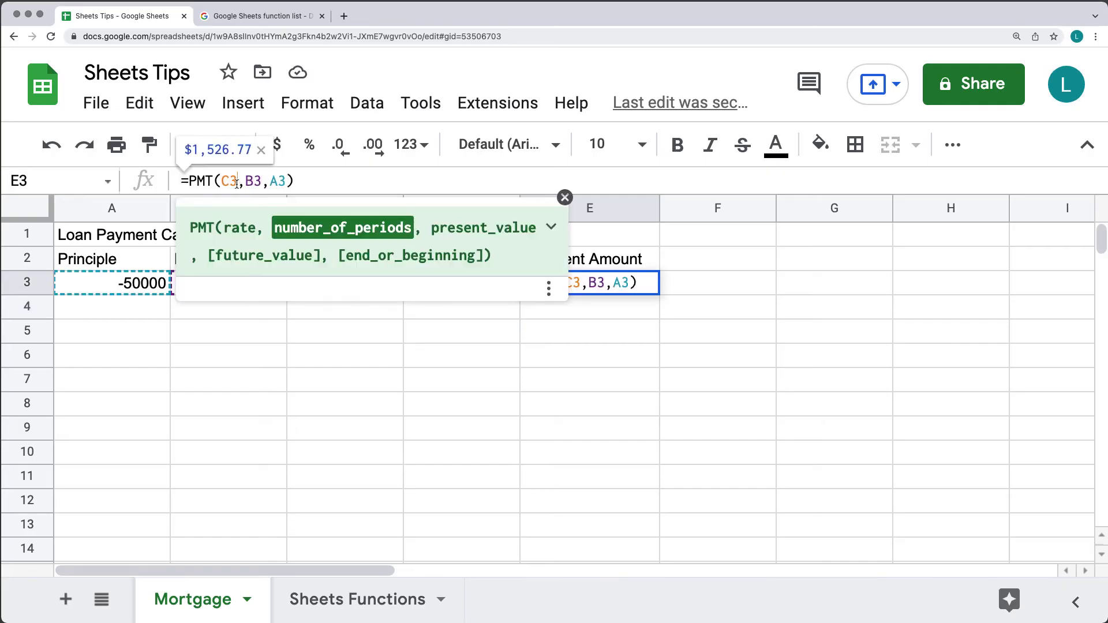
Step: Change E3's formula to =PMT(C3/12,B3,A3) so it returns a monthly payment of $881.87
click(237, 182)
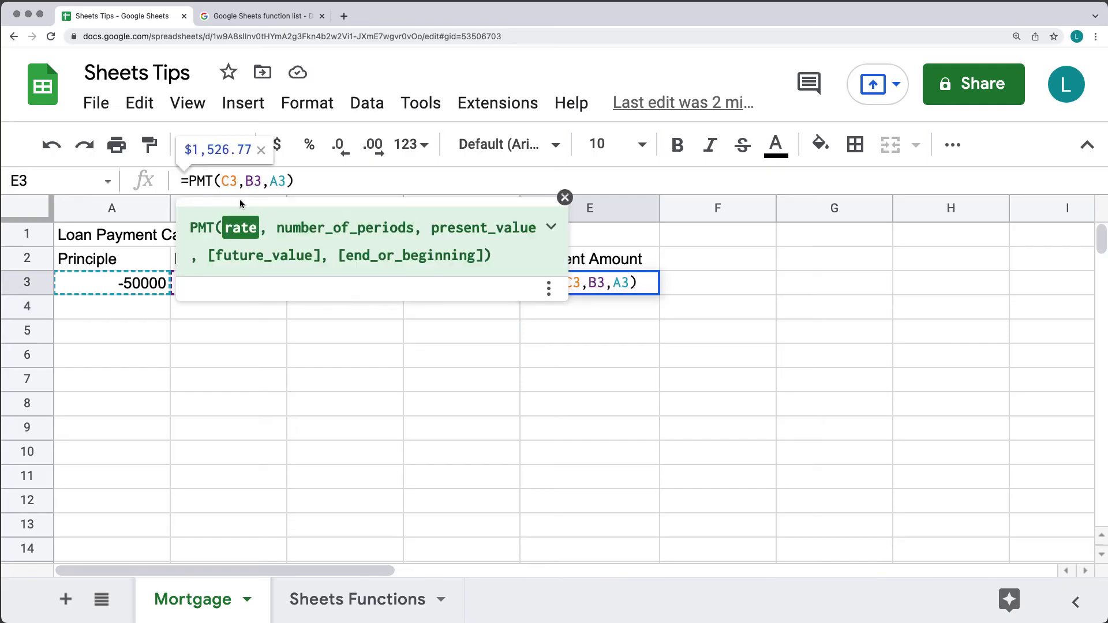
text(/12)
click(347, 184)
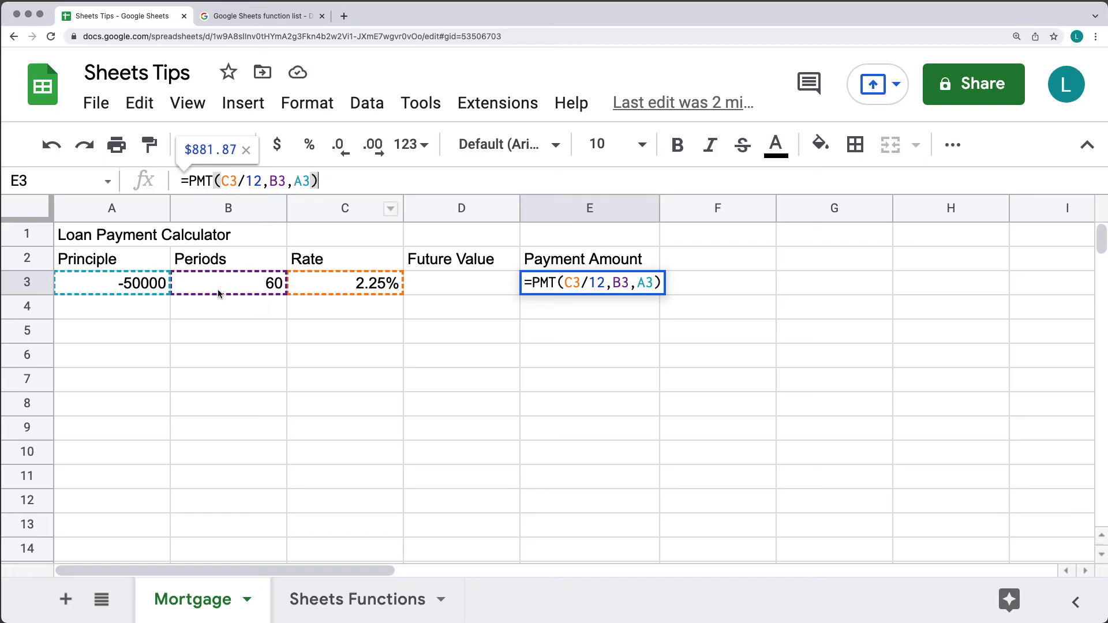
key(Return)
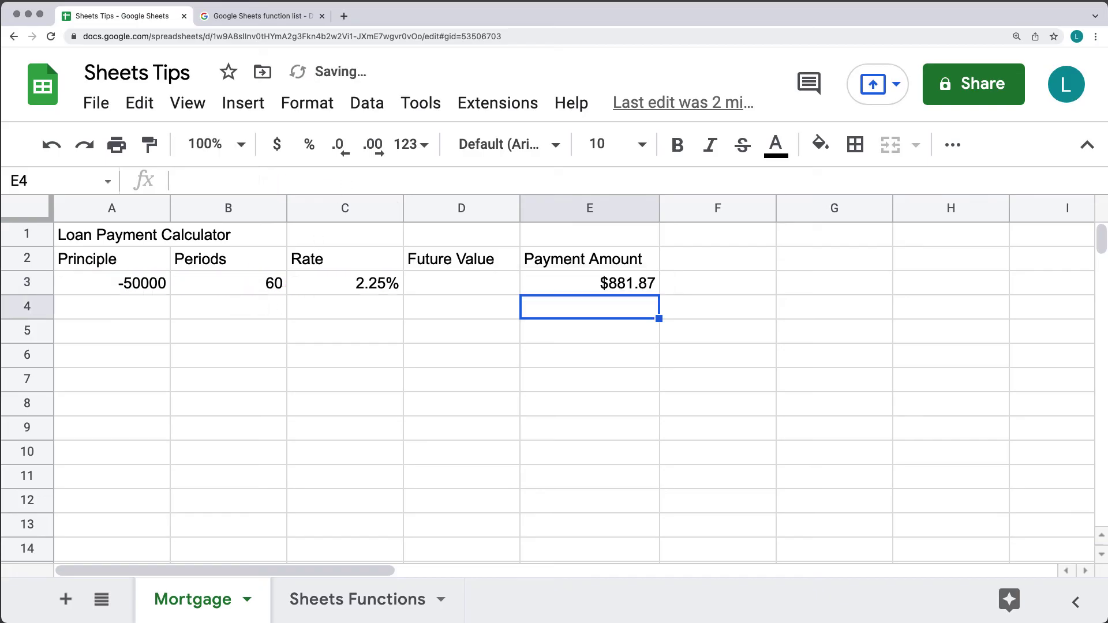
click(582, 290)
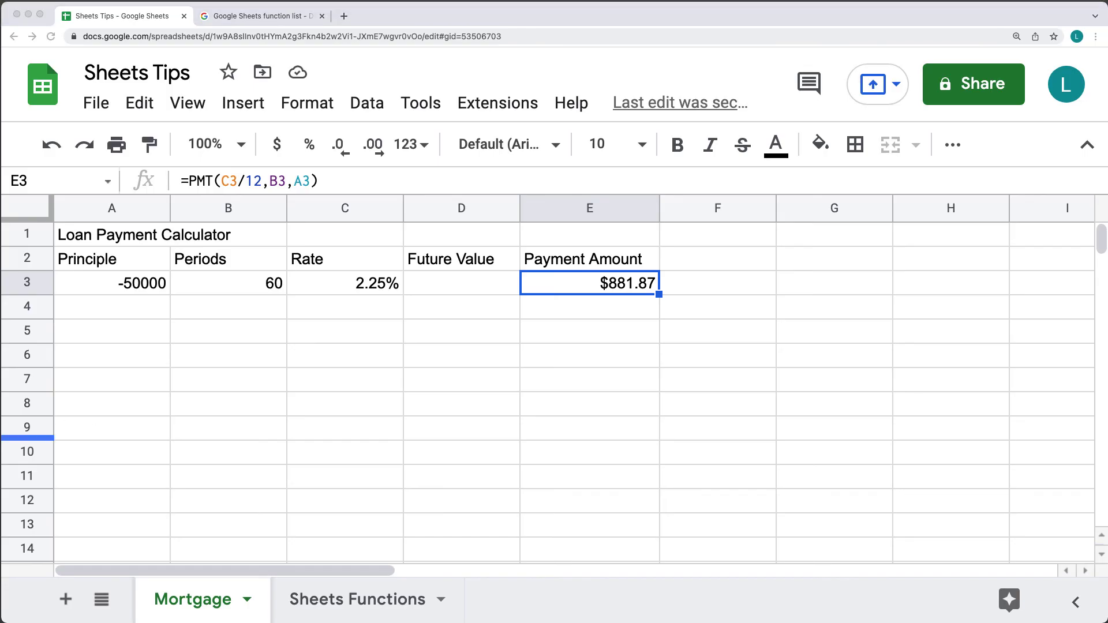
Step: Set the Future Value in D3 to 10000
click(455, 289)
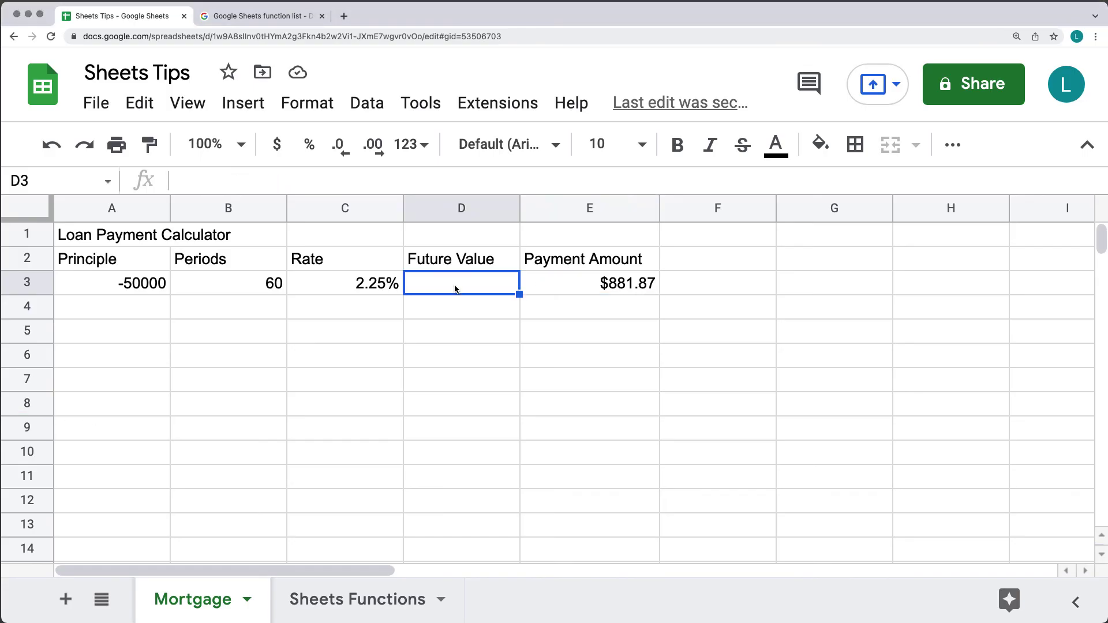
click(243, 182)
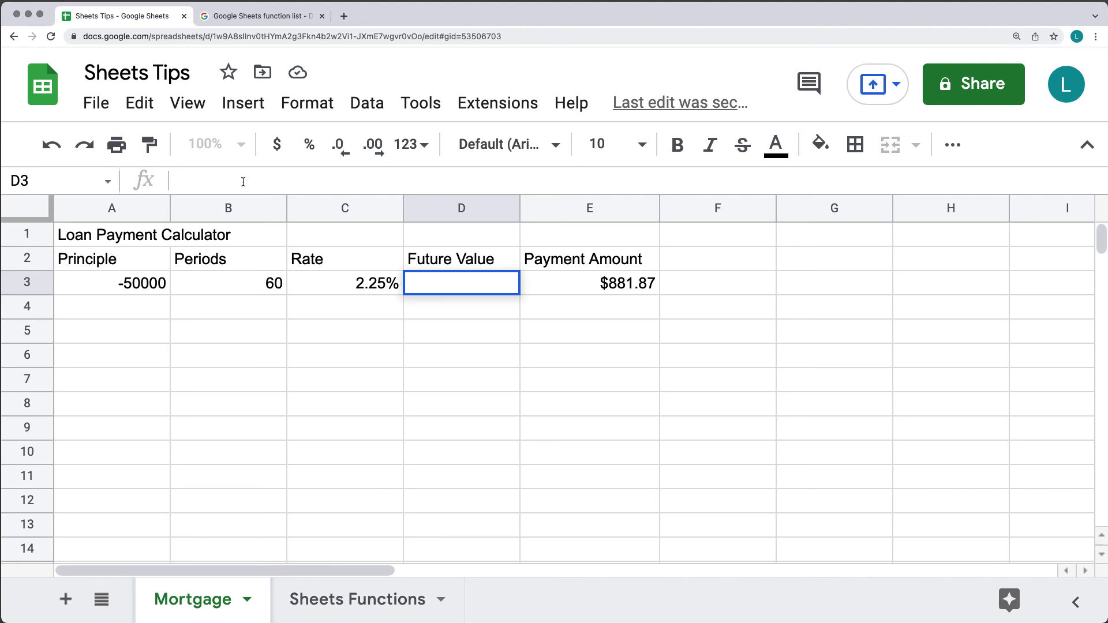
text(10000)
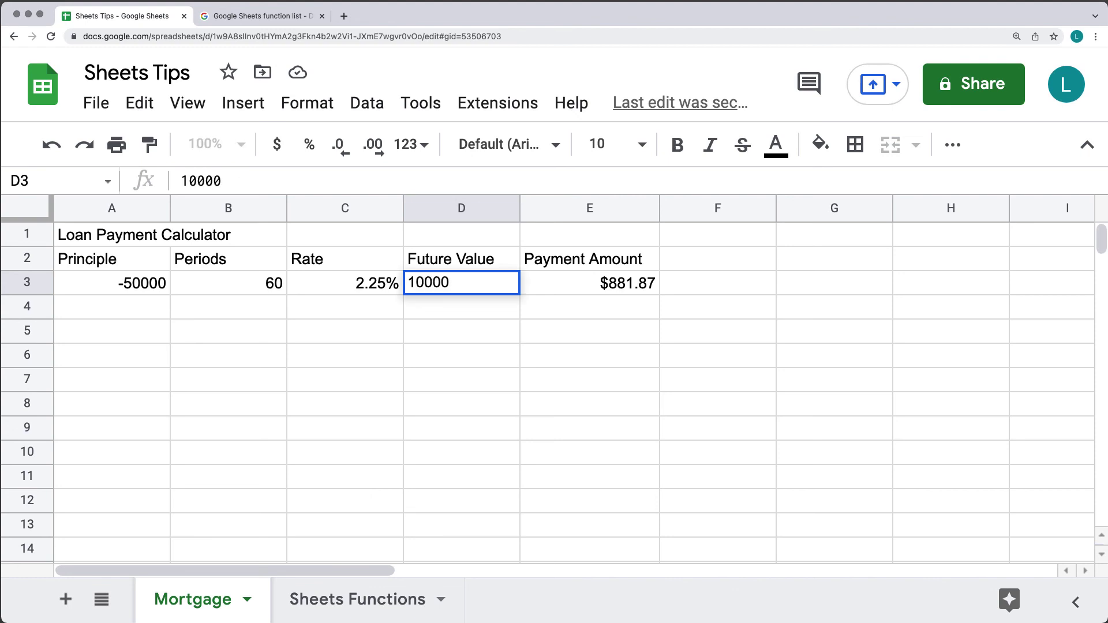
click(436, 346)
Step: Add D3 as the future value argument in E3's PMT formula, giving $724.24
click(591, 291)
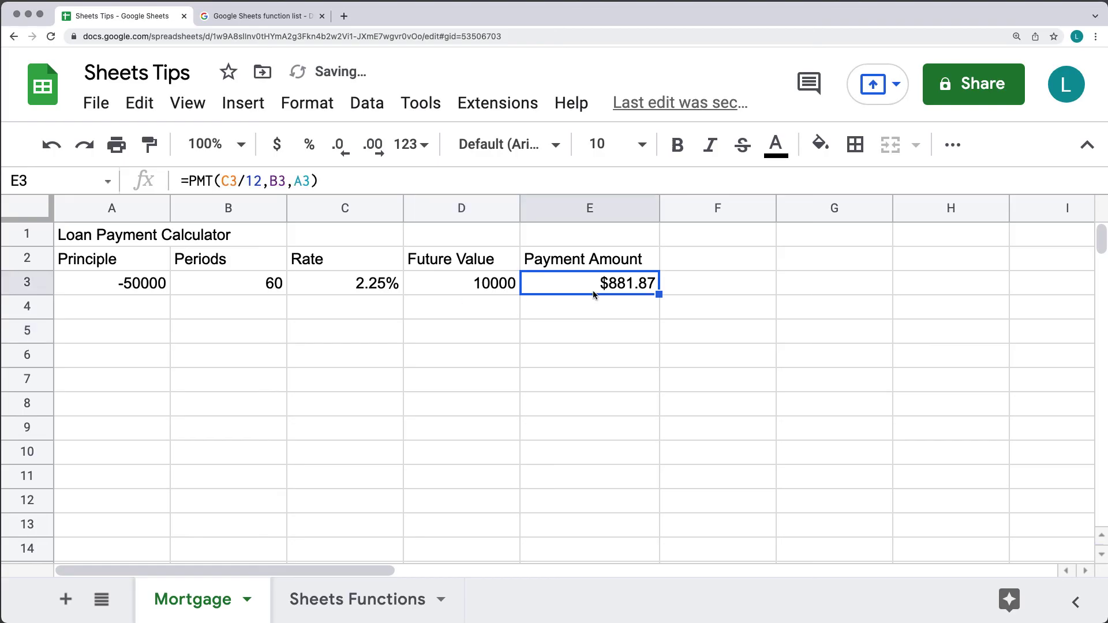
click(328, 182)
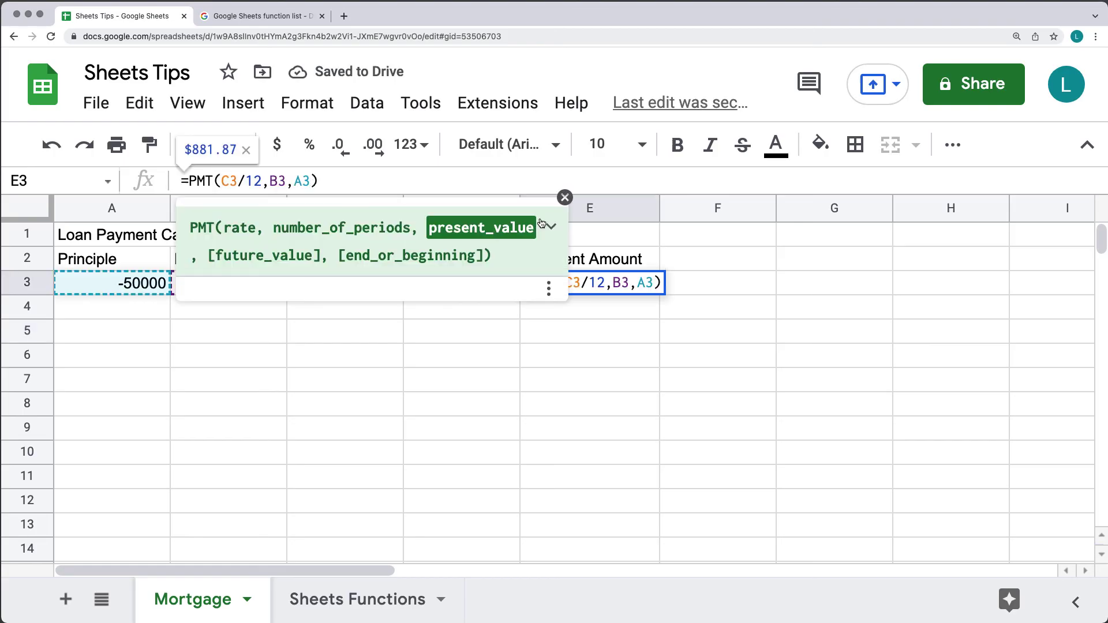
click(565, 197)
click(470, 282)
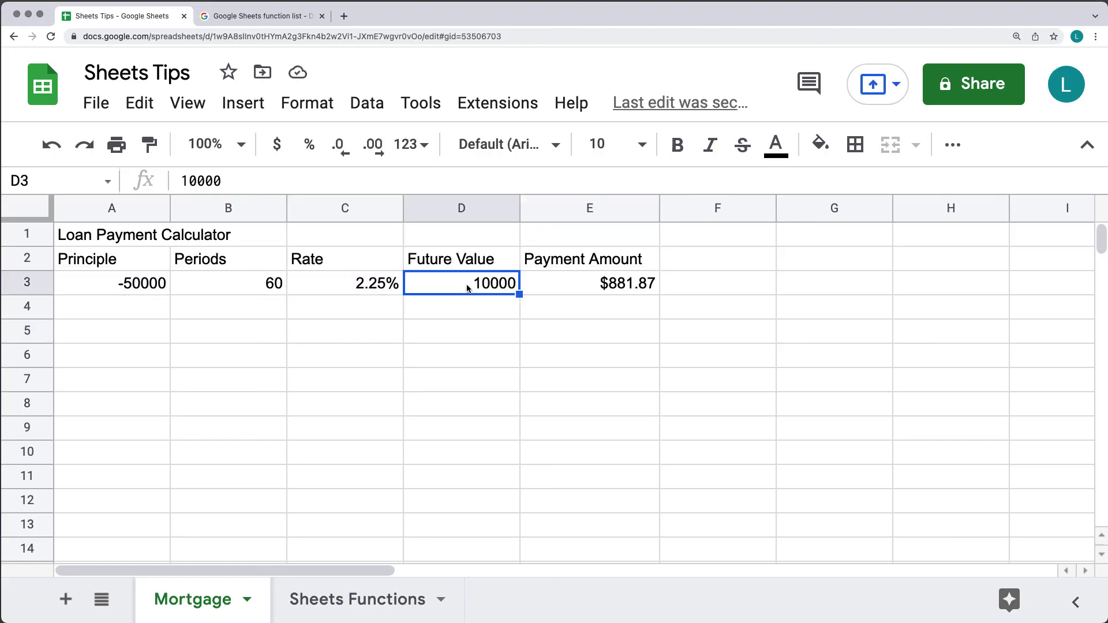
click(592, 283)
click(317, 181)
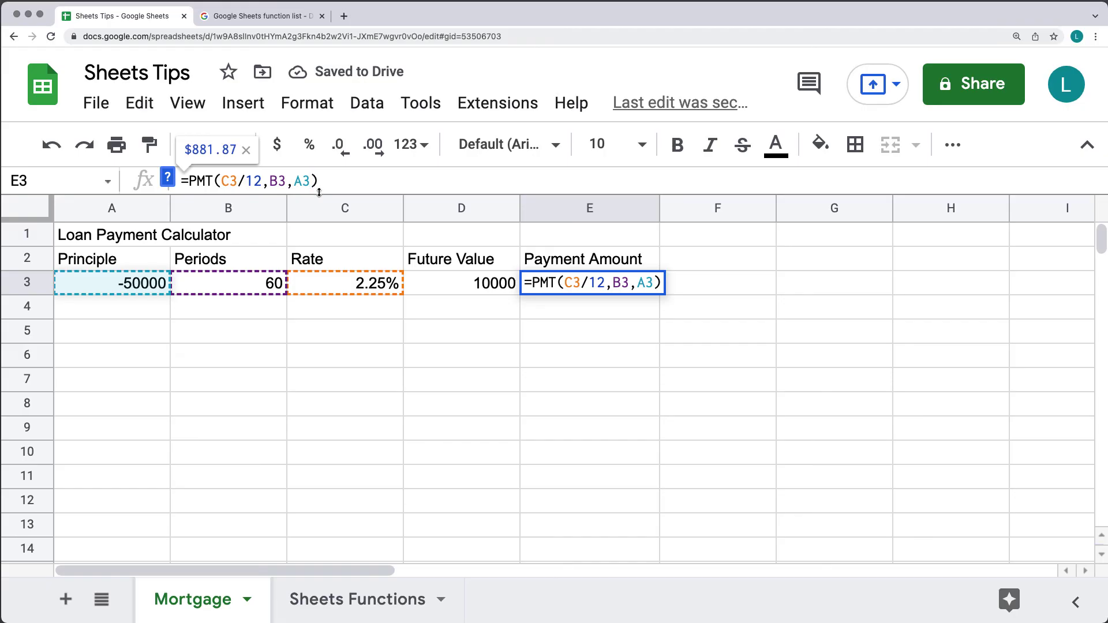
text(,D3)
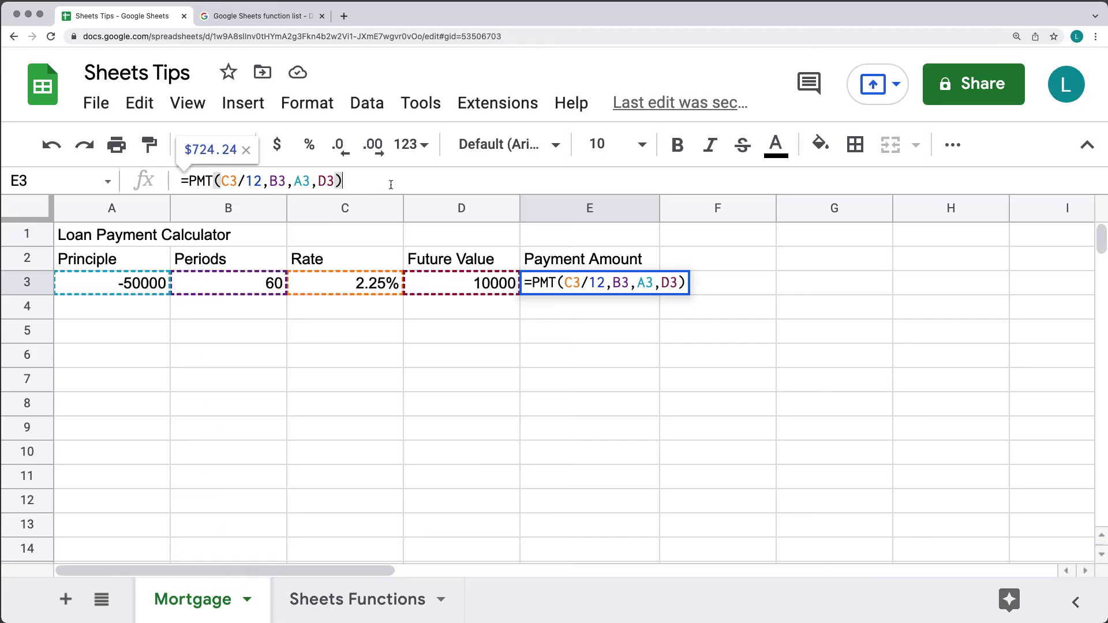
key(Return)
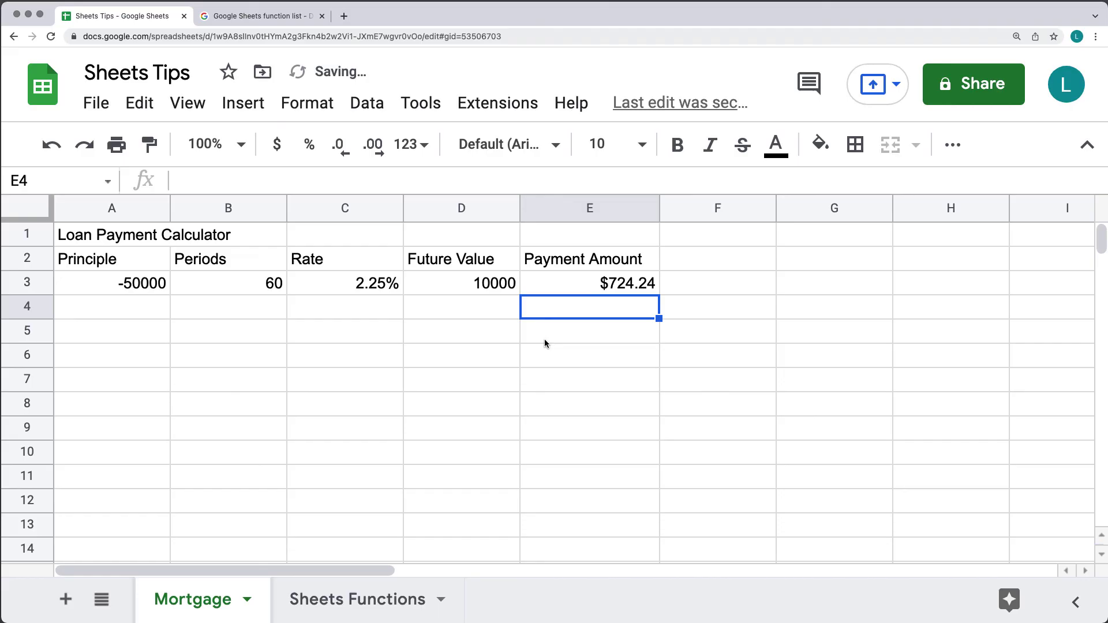